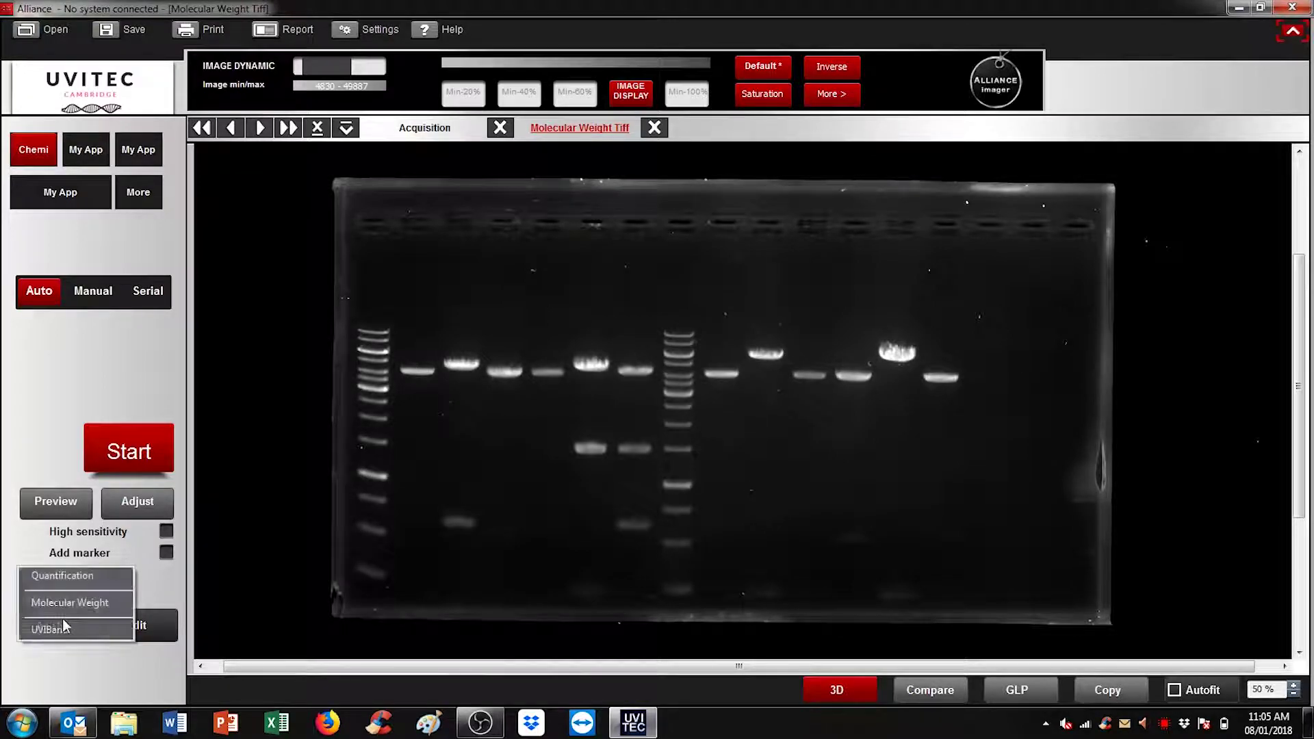
Launch the Molecular Weight analysis module from the analysis dropdown
click(70, 603)
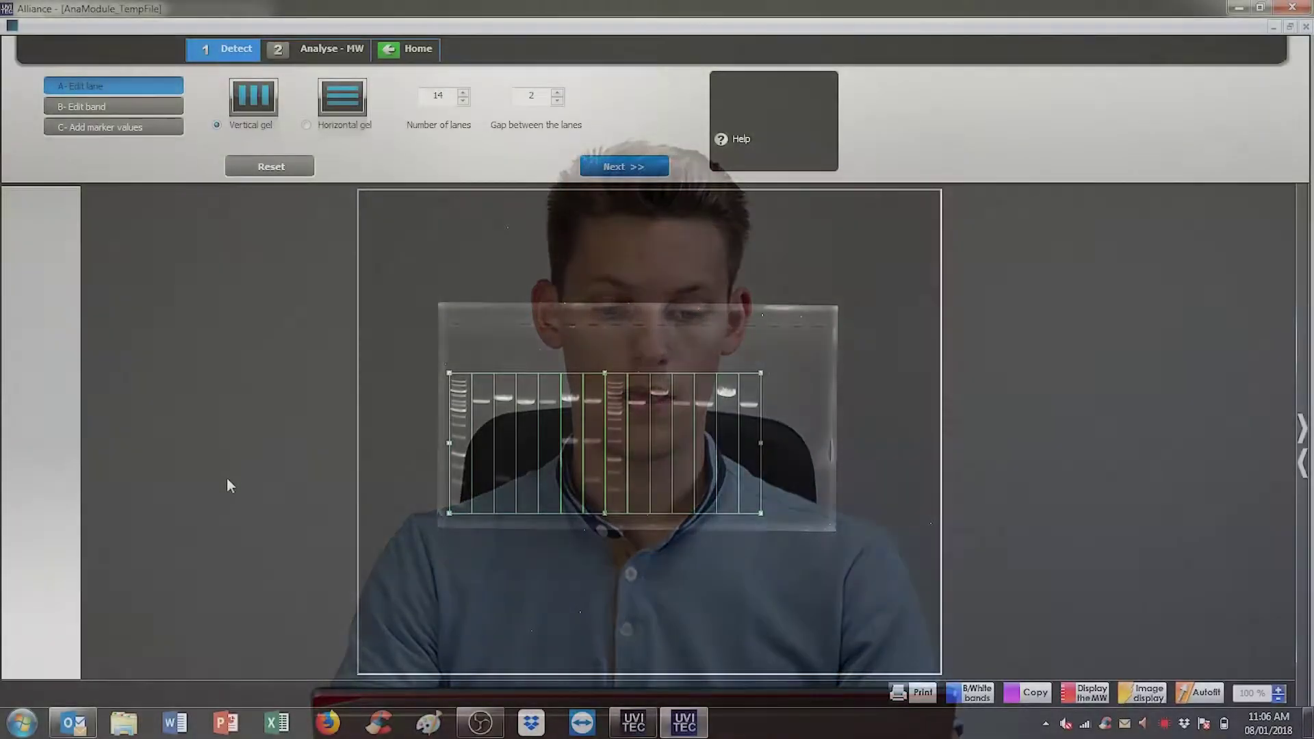
Align the grid over the gel as 14 vertical lanes with adjusted gap, then advance to band detection
mouse_move(452, 445)
mouse_down()
mouse_move(472, 397)
mouse_move(478, 437)
mouse_up()
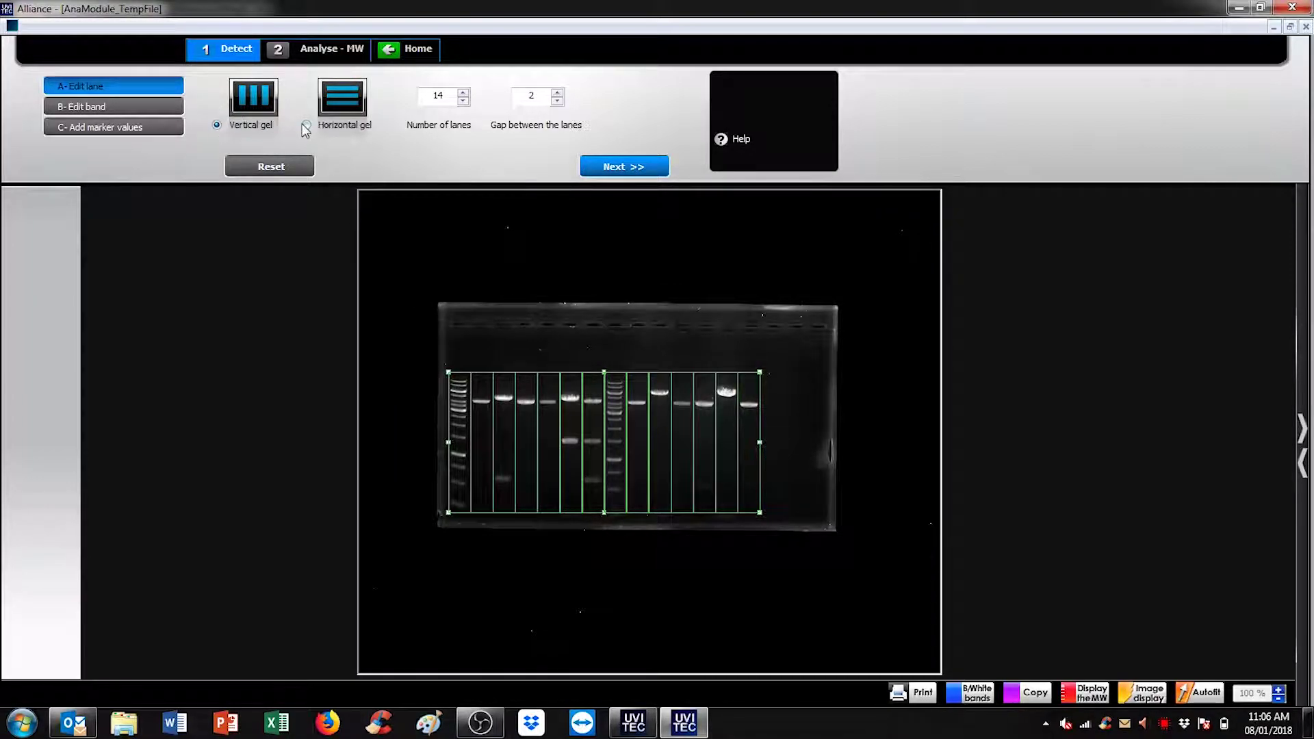
click(307, 126)
click(217, 126)
click(462, 91)
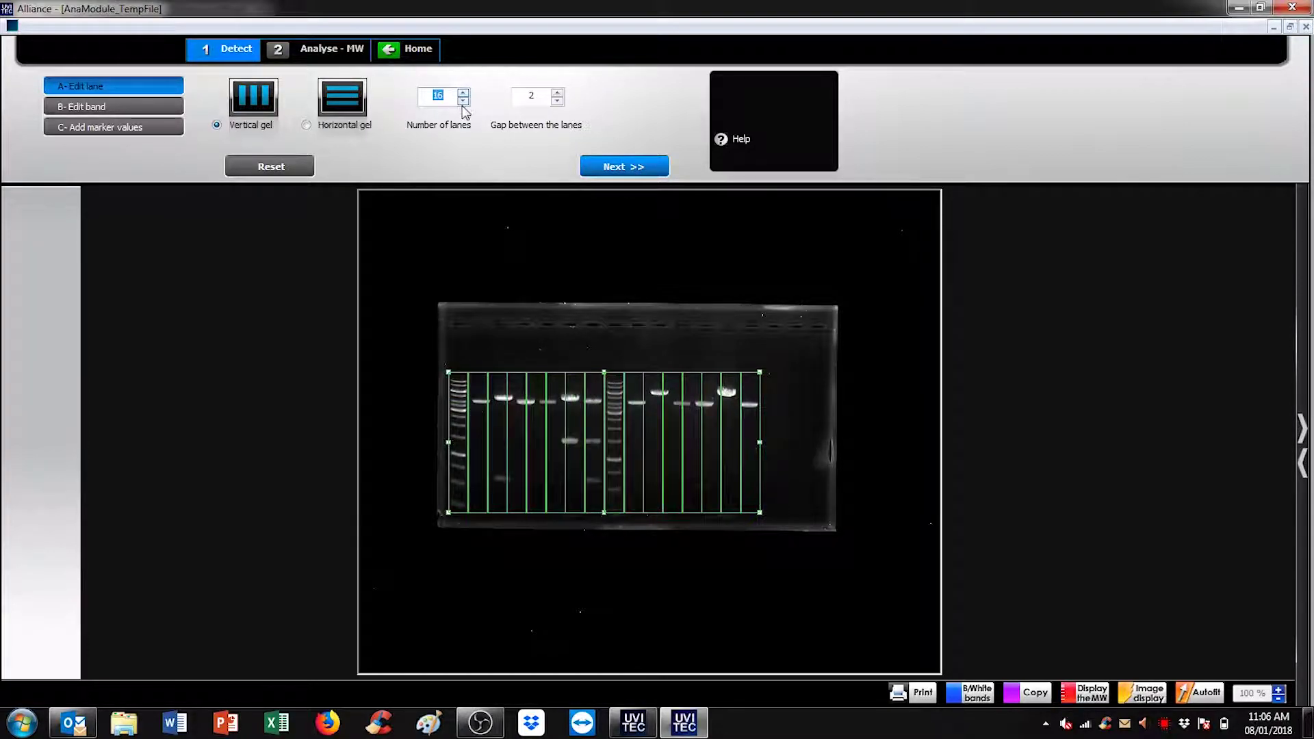
click(465, 102)
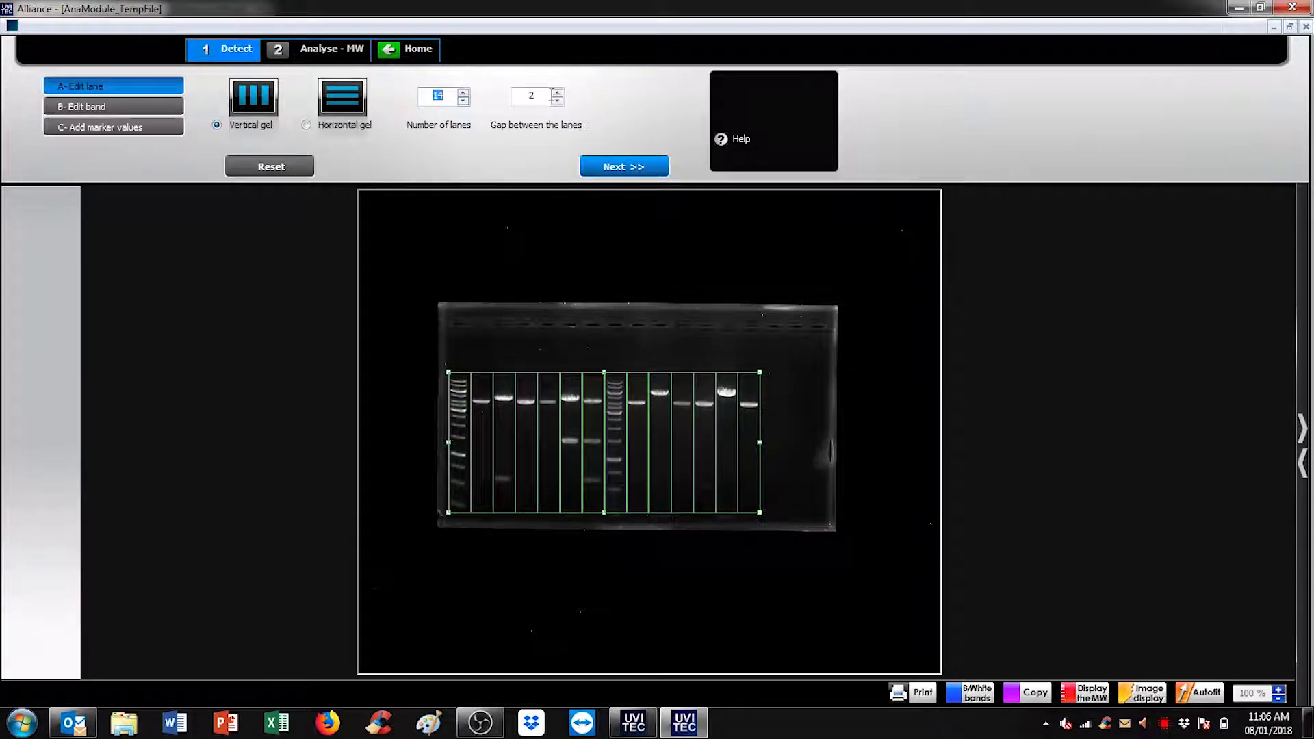
click(556, 92)
click(558, 102)
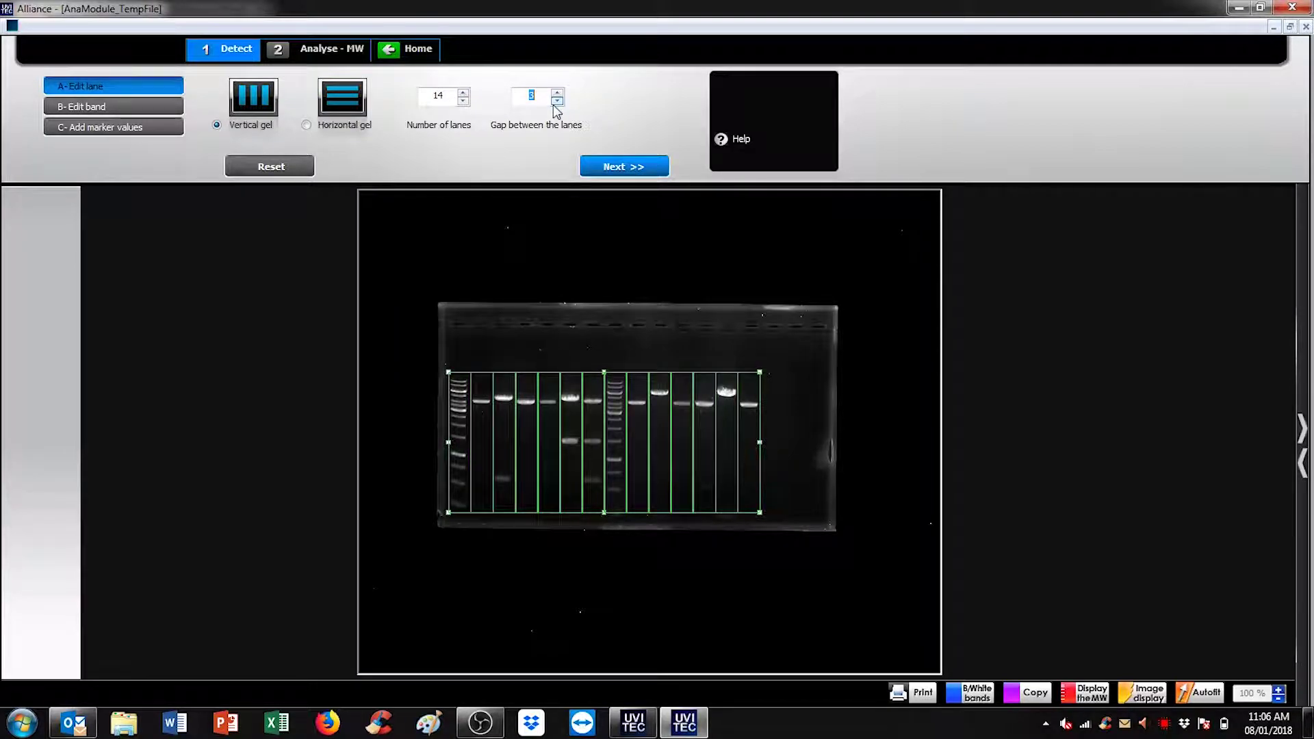
click(615, 167)
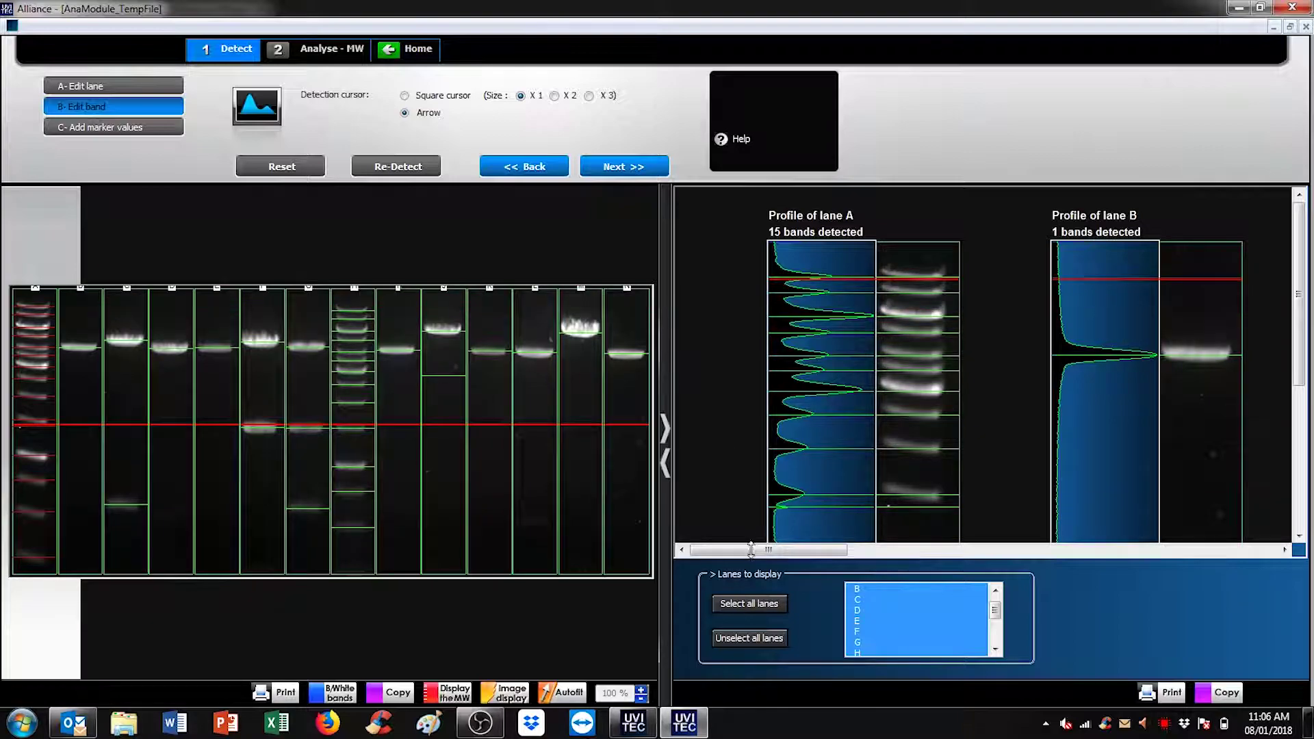
drag(751, 552, 871, 550)
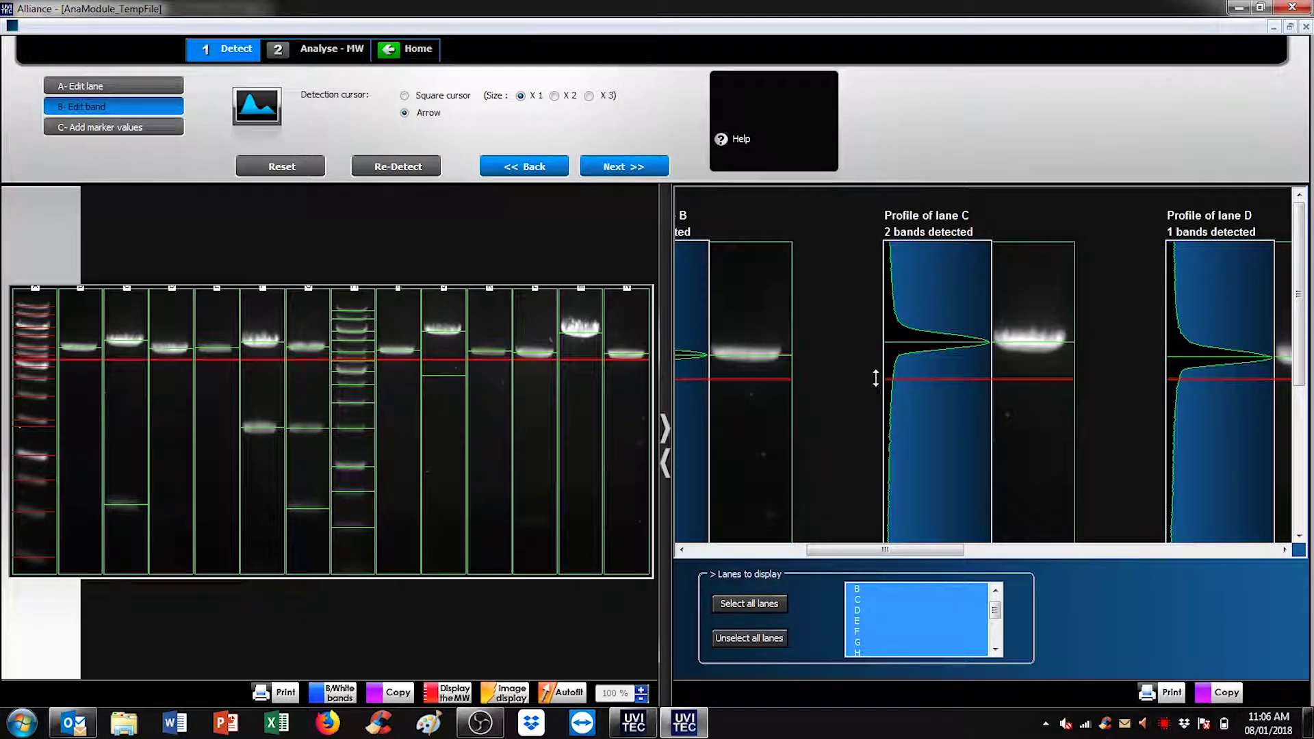
Remove and re-add the lower band in lane C, keeping 2 bands, then advance to marker values
click(910, 354)
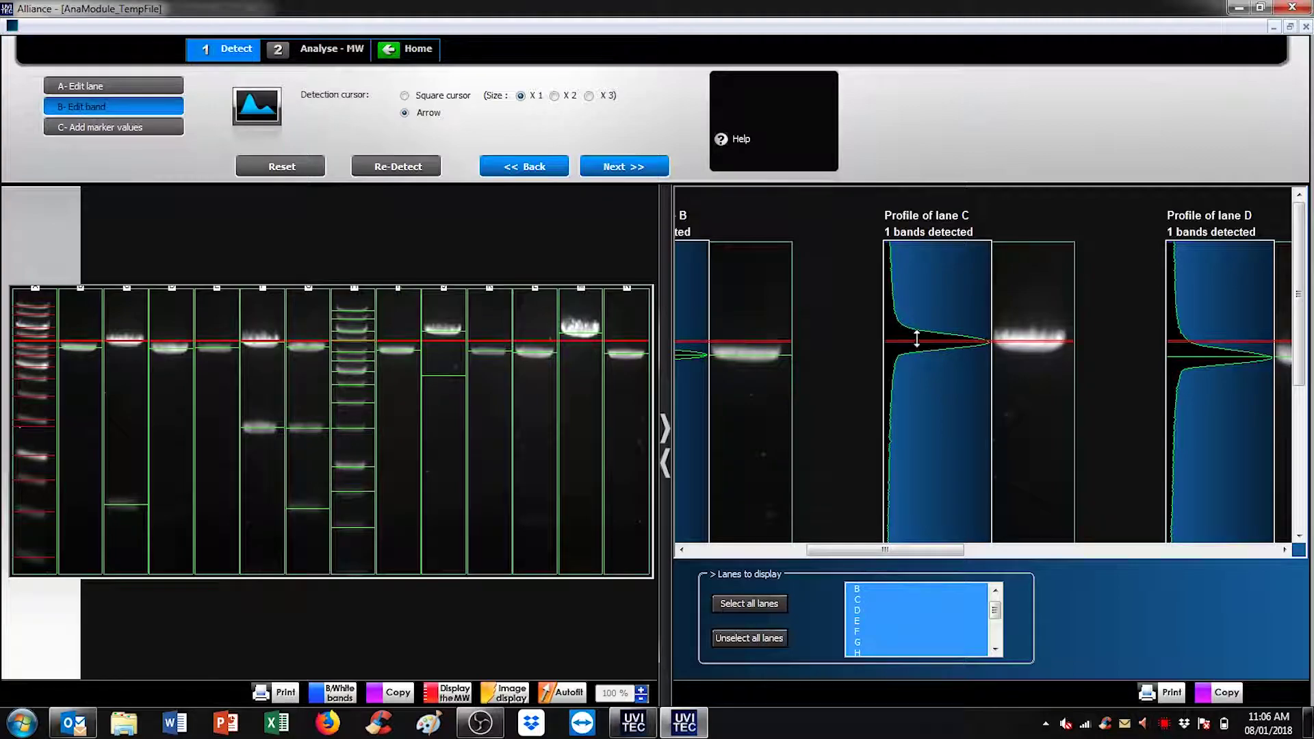
click(918, 338)
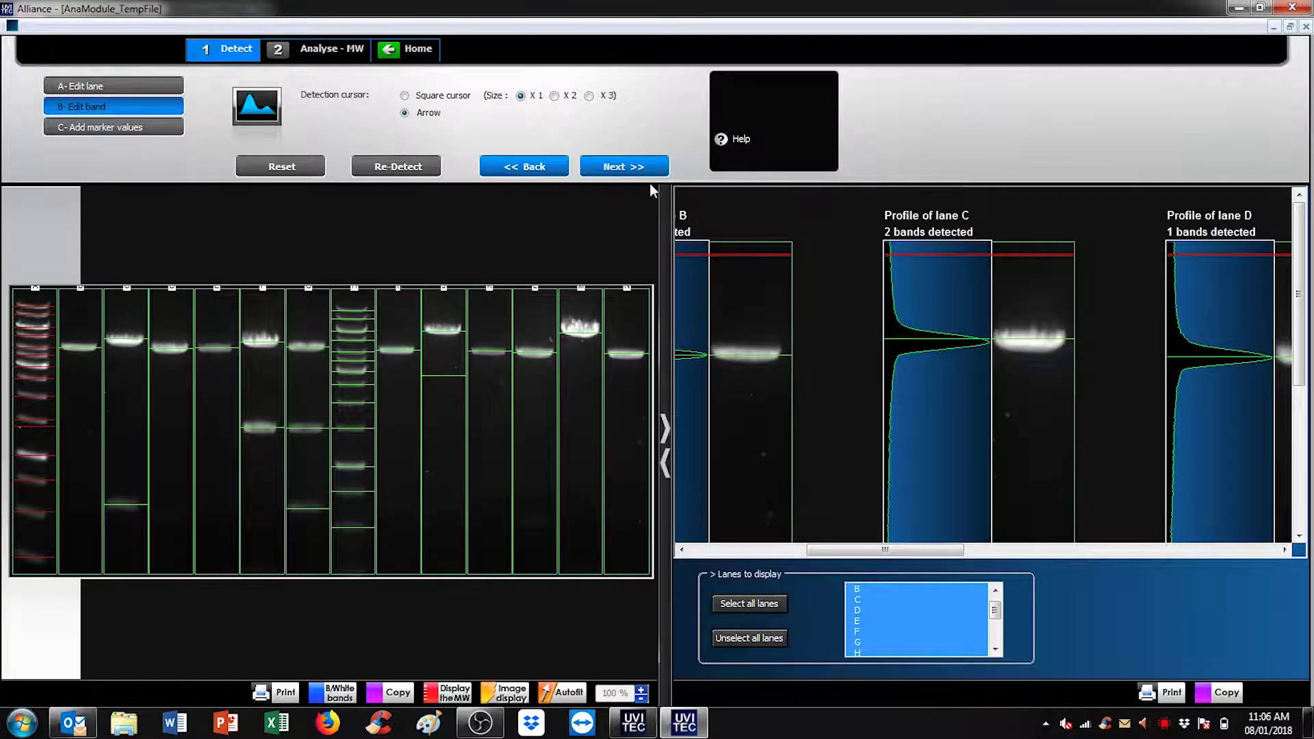
click(625, 166)
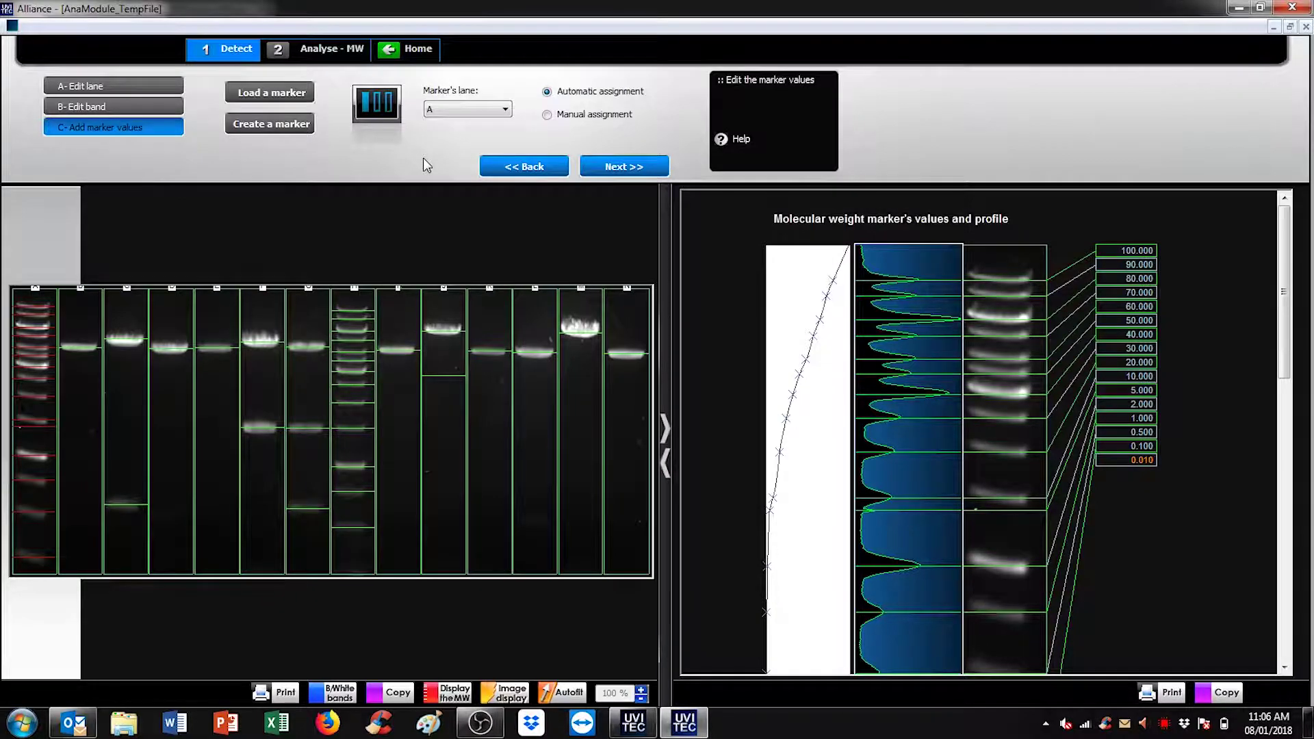
Create and save a new marker with values 30, 20, 10 and apply it to lane A
click(262, 124)
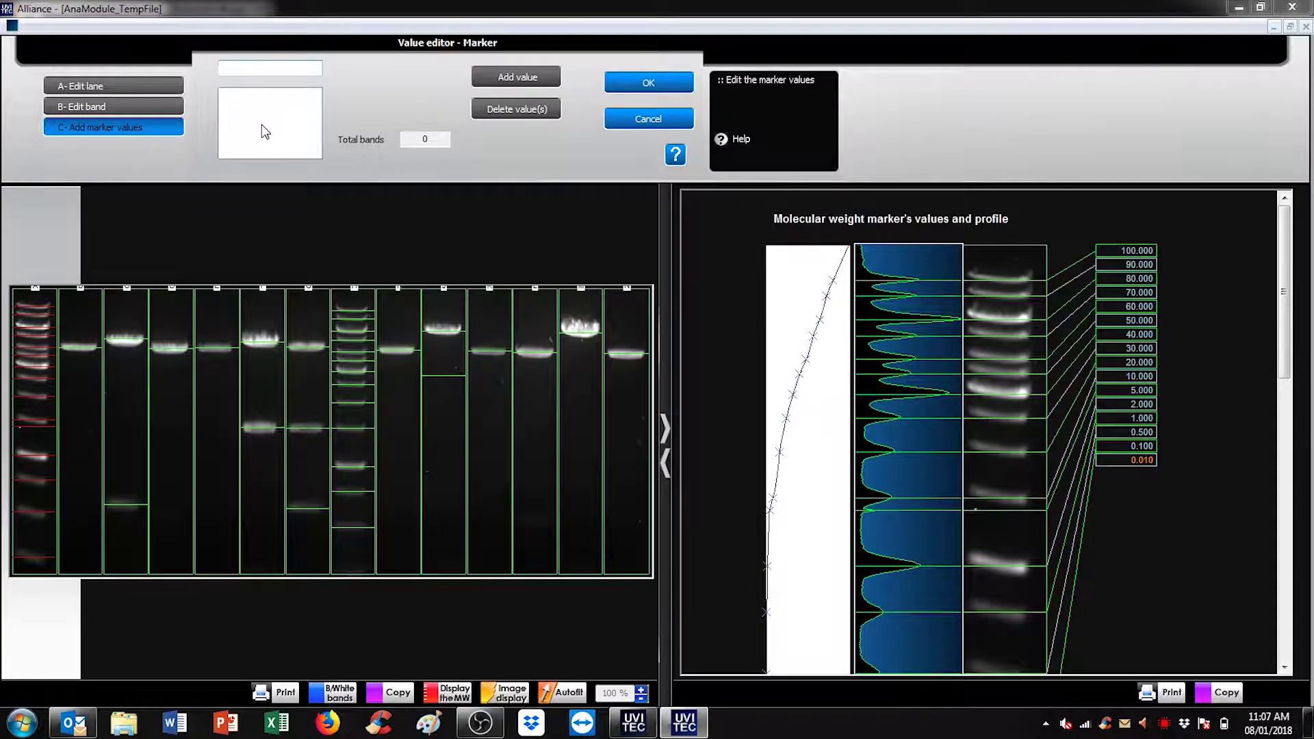
text(30)
key(Return)
text(20)
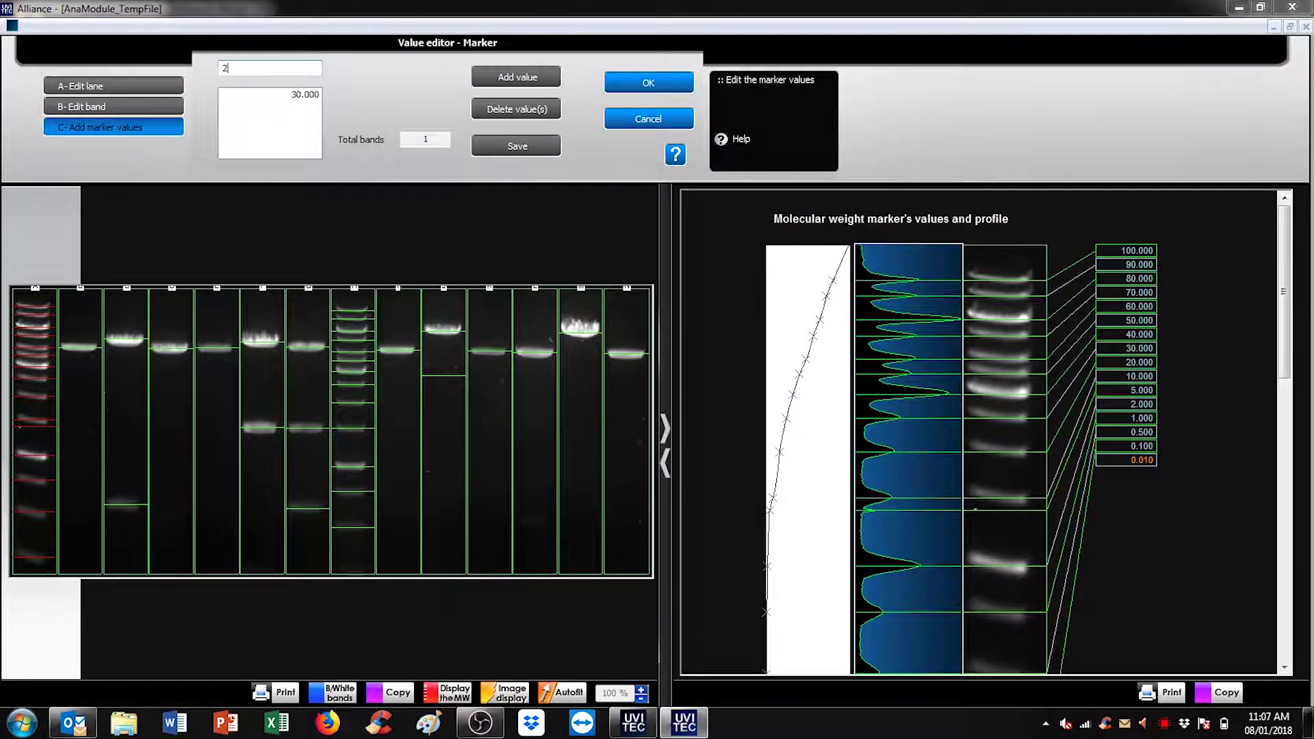
key(Return)
key(Return)
click(513, 147)
click(632, 83)
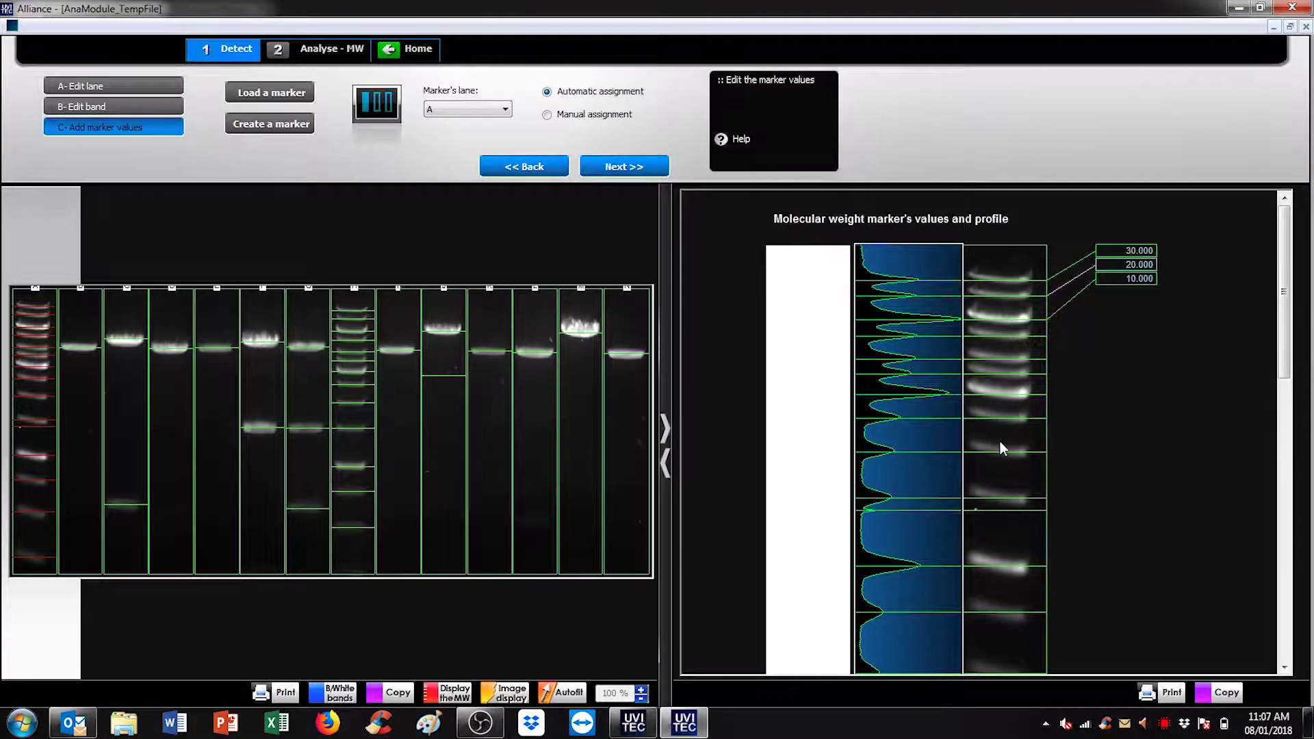
Load the saved 'Molecular Weight example.Mk' marker, giving lane A values 100 down to 0.010
click(272, 94)
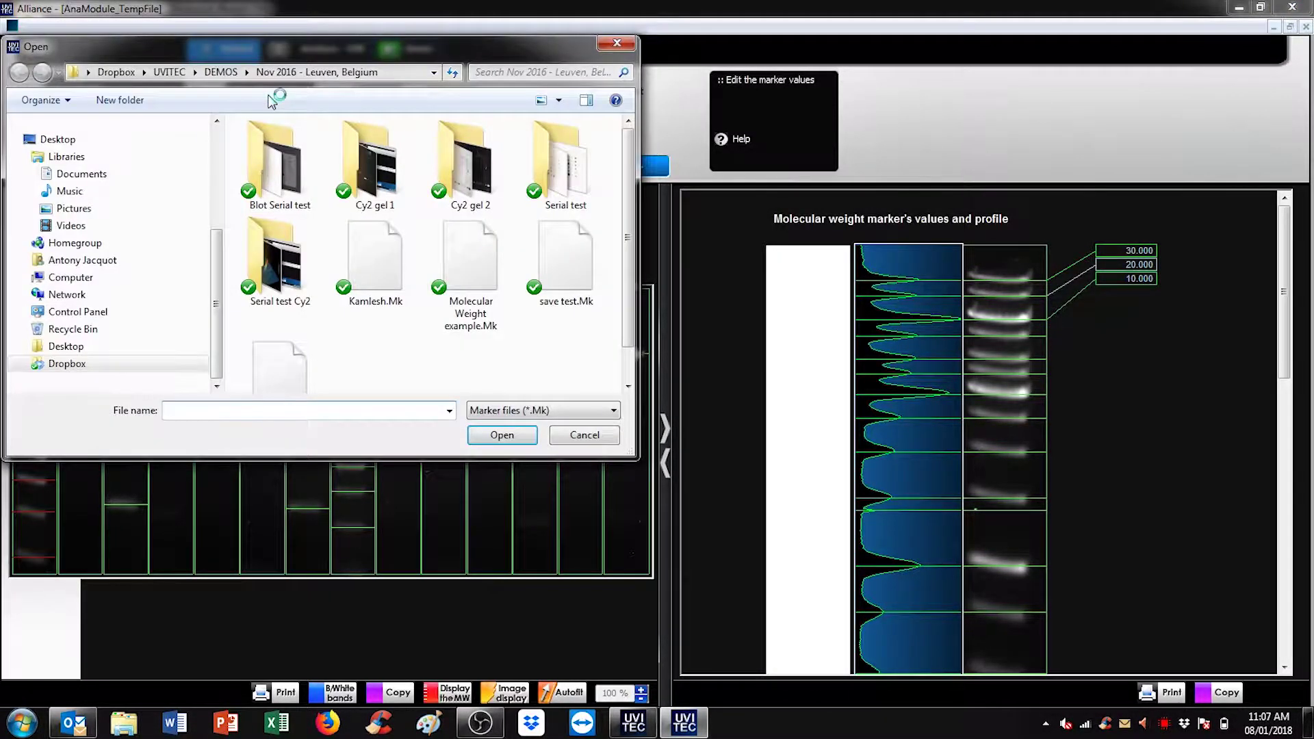
click(464, 266)
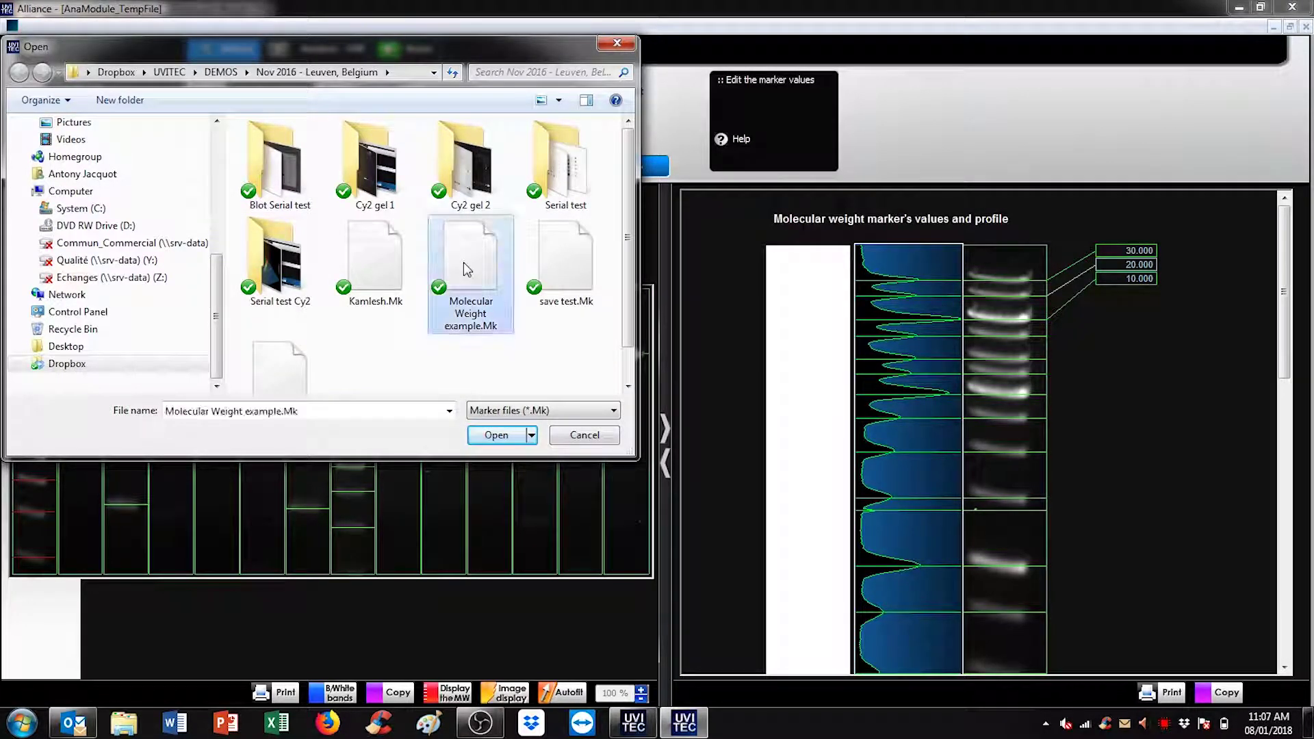
click(497, 436)
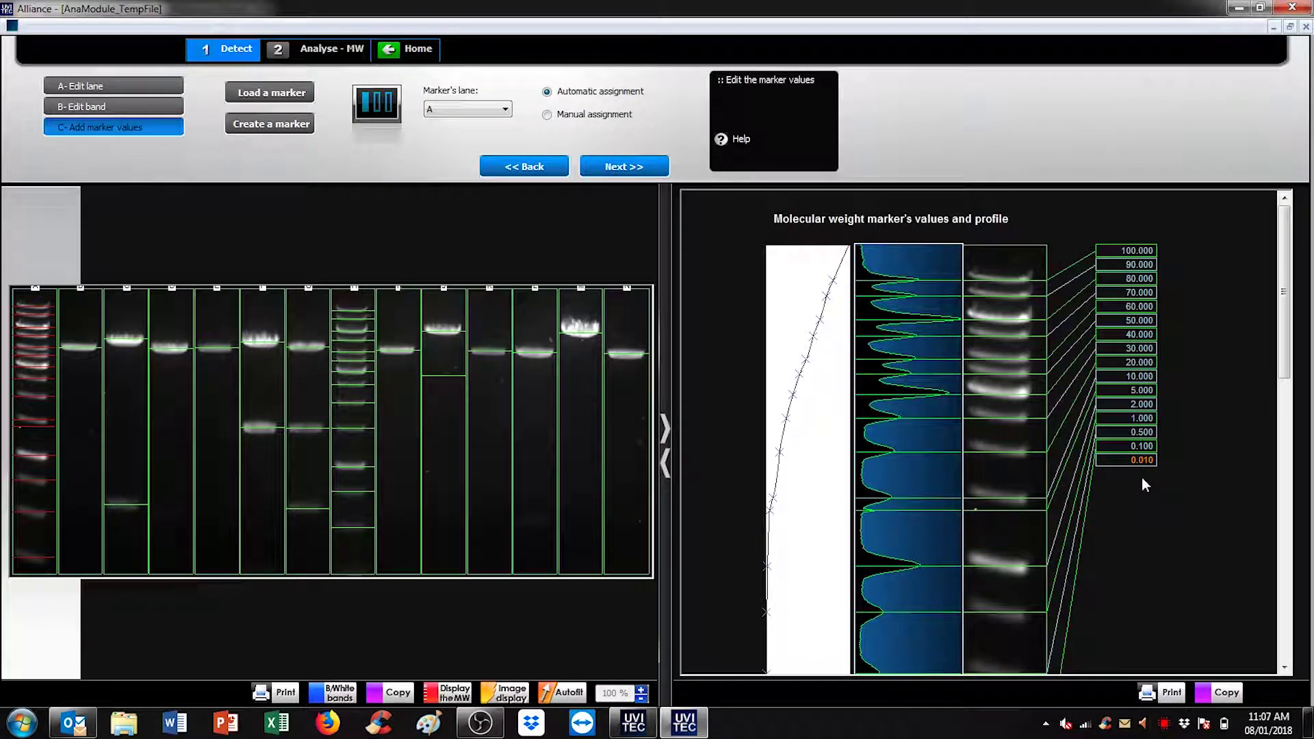
click(471, 111)
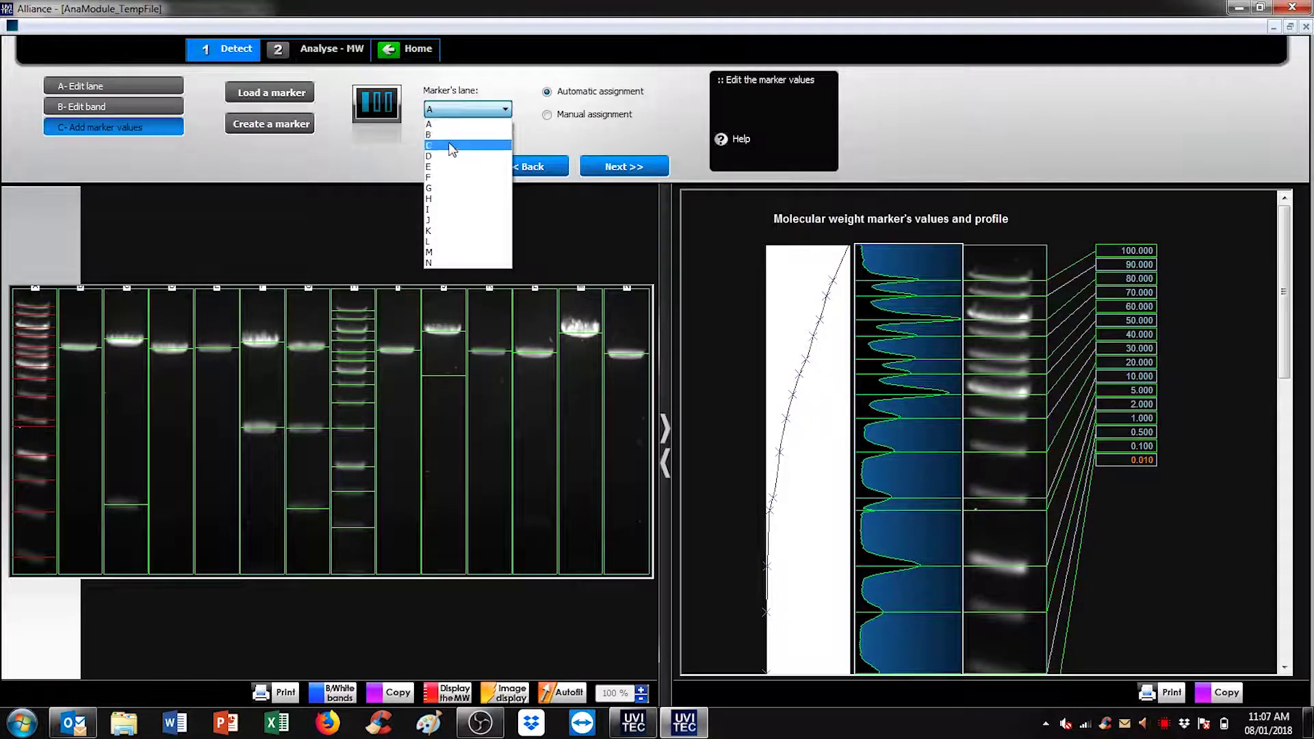
click(449, 181)
click(462, 109)
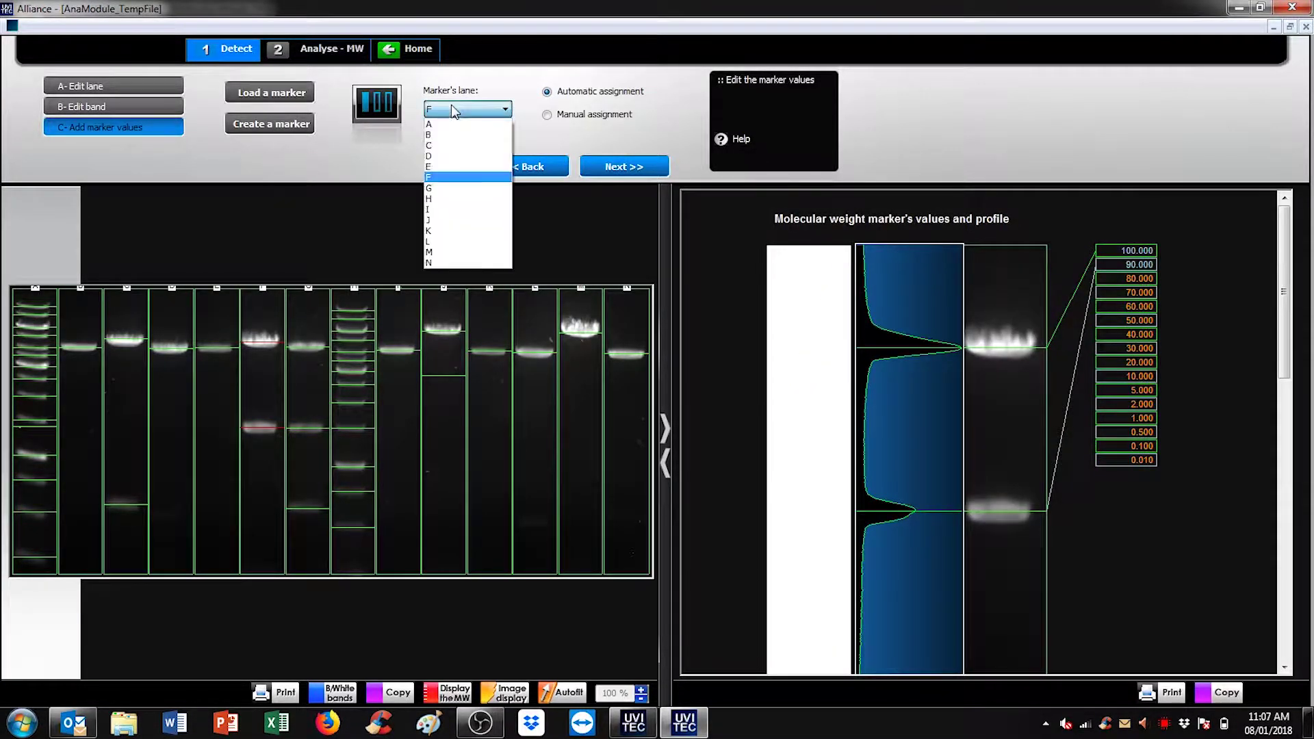
click(451, 124)
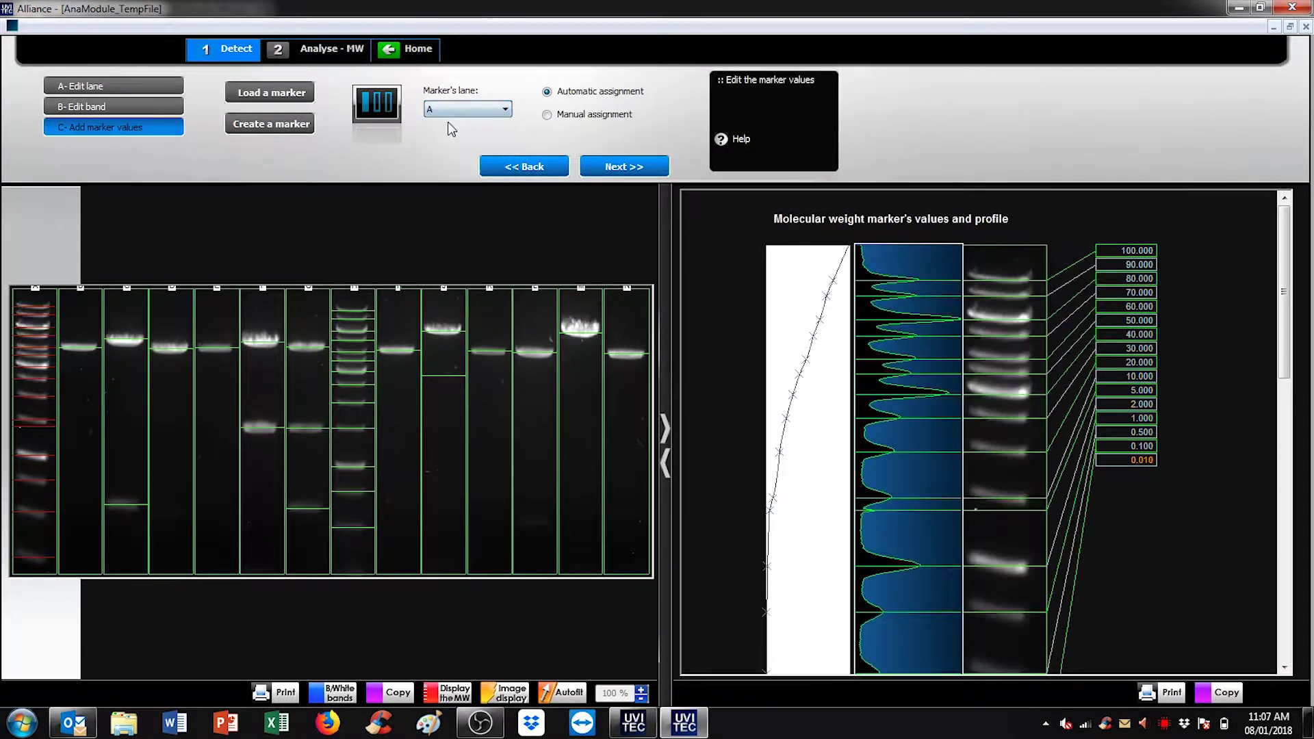
Calculate molecular weights for all lanes and export the results table to Excel
click(601, 169)
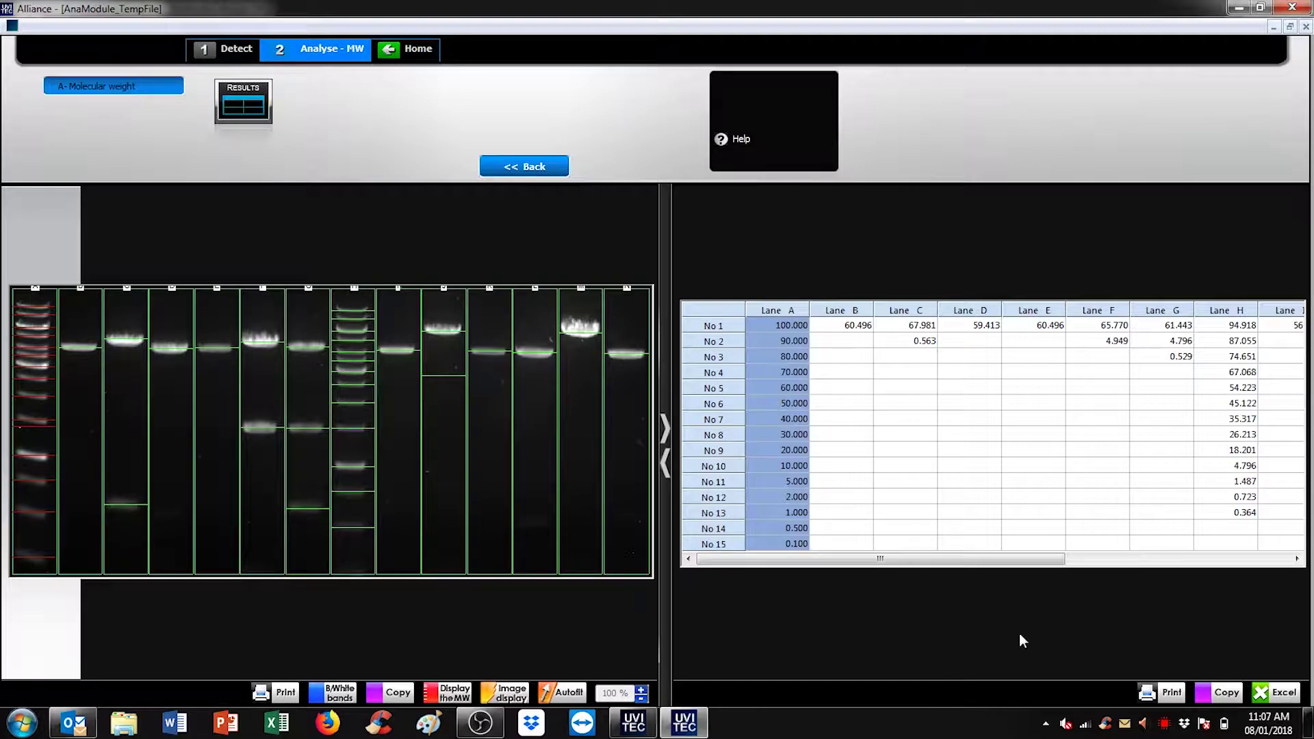
click(1264, 694)
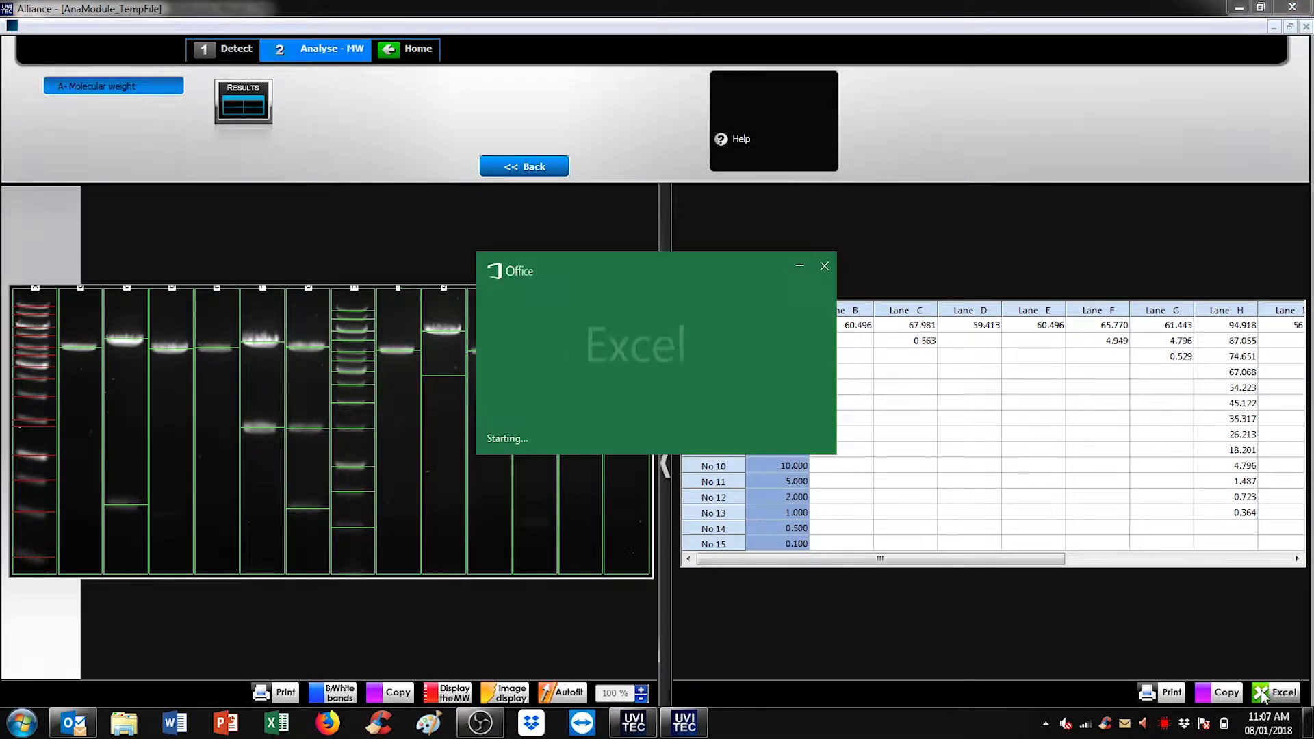